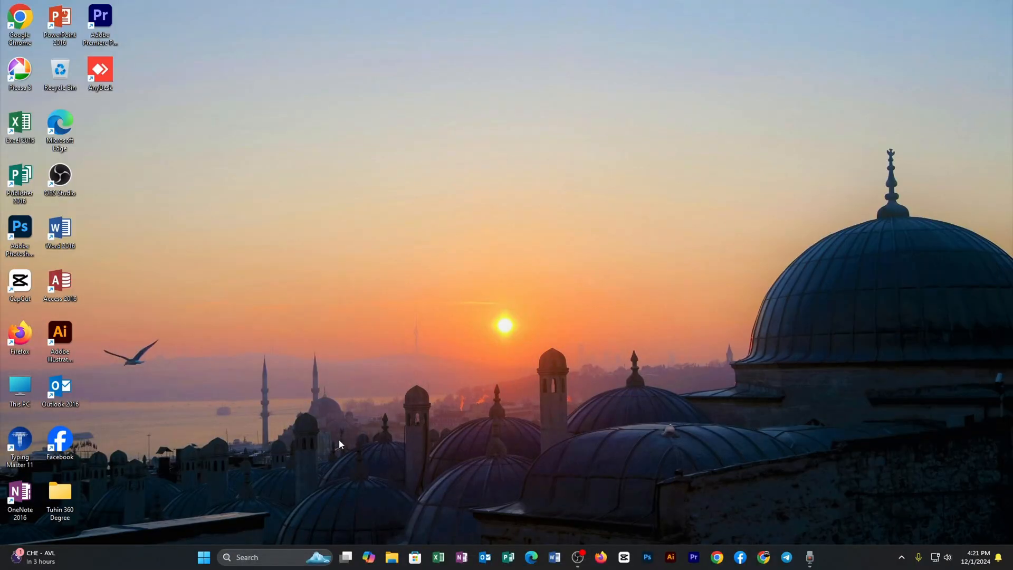
# Step: Launch Adobe Audition 2021 and decline reviewing the audio hardware preferences
pyautogui.click(258, 560)
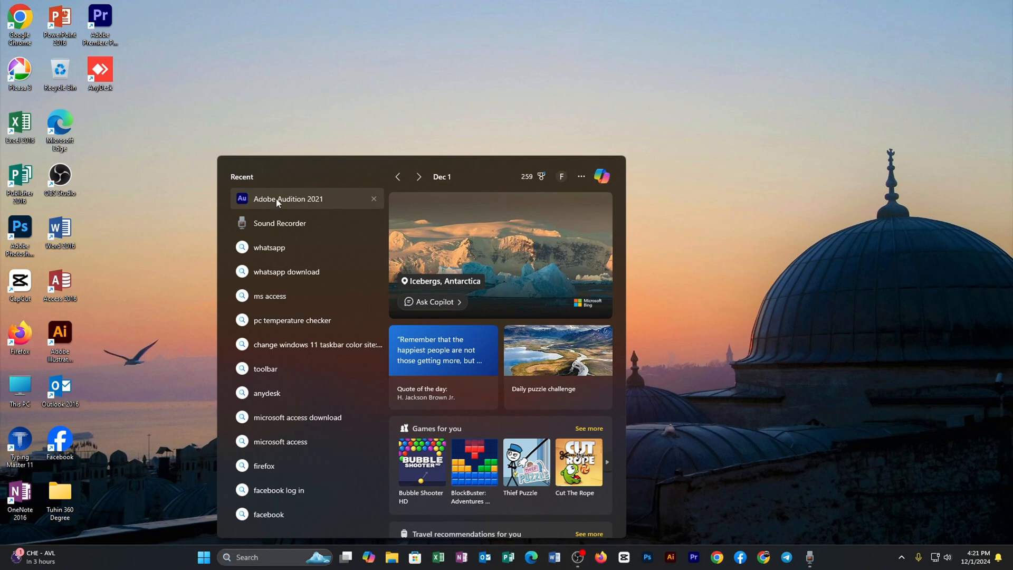
pyautogui.click(277, 200)
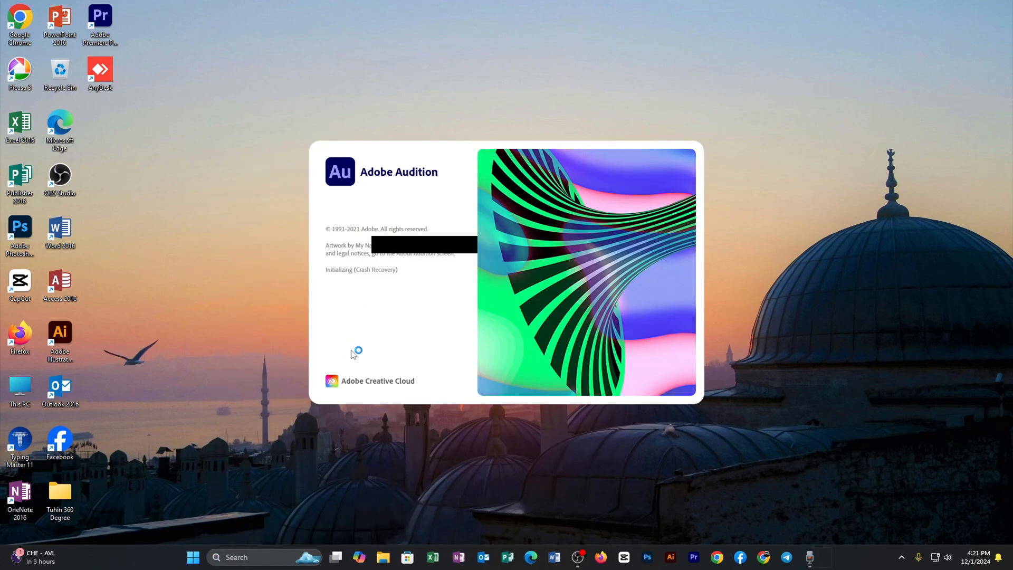
pyautogui.click(629, 244)
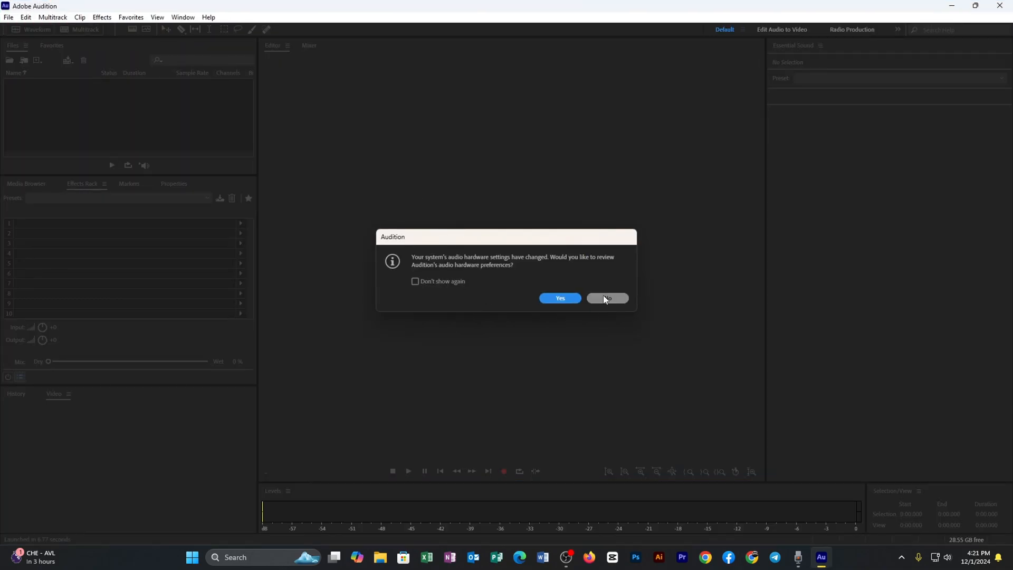
pyautogui.click(603, 295)
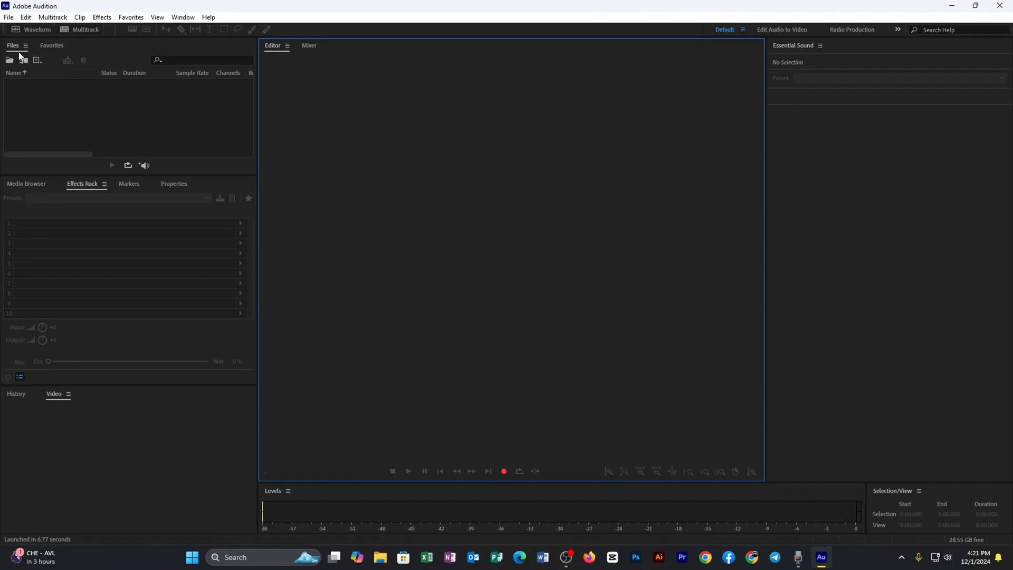
# Step: Import the audio file Recording (27) from the Sound Recordings folder
pyautogui.click(8, 17)
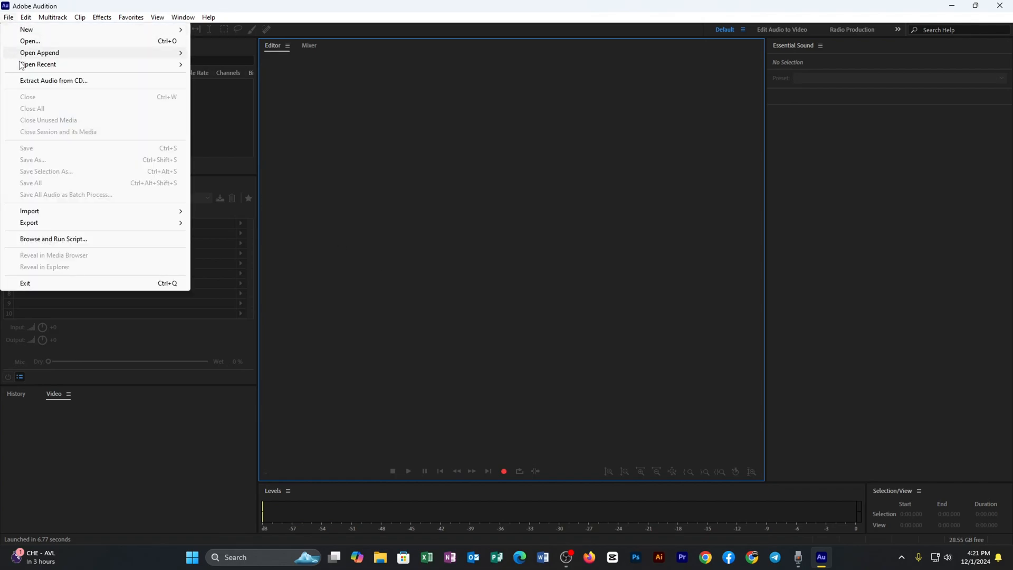
pyautogui.moveTo(58, 210)
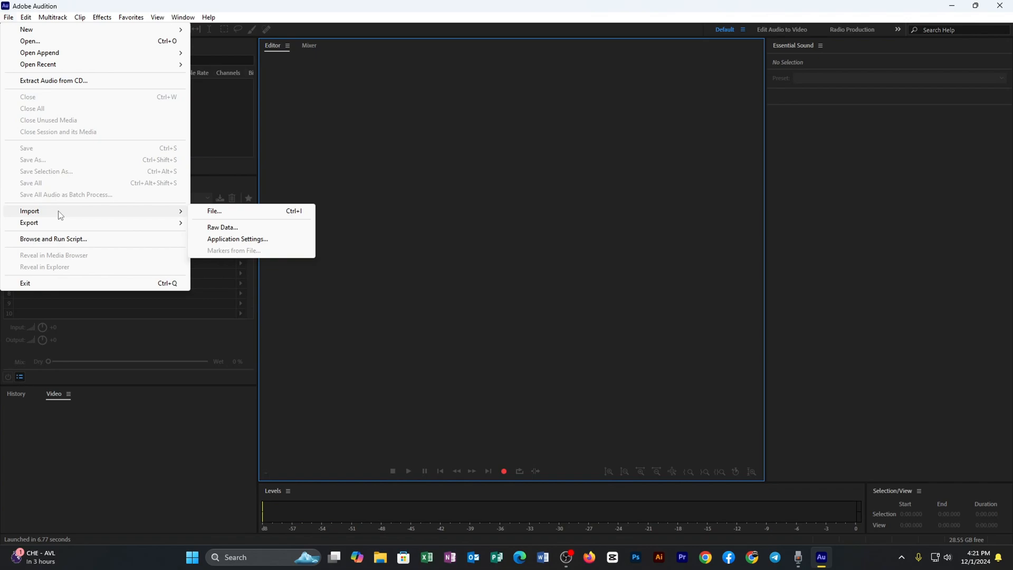
pyautogui.click(249, 210)
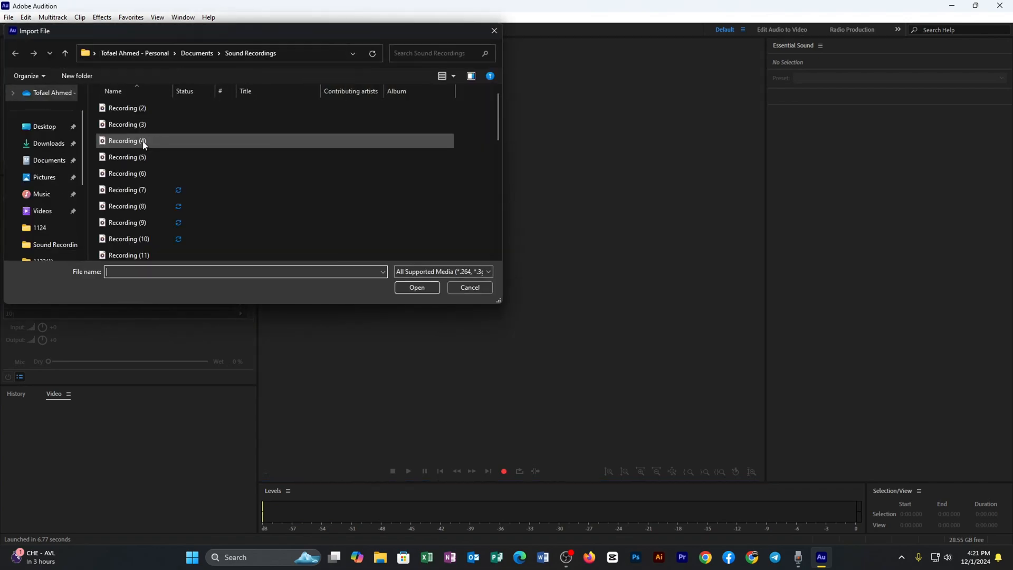
pyautogui.scroll(-8, 169, 190)
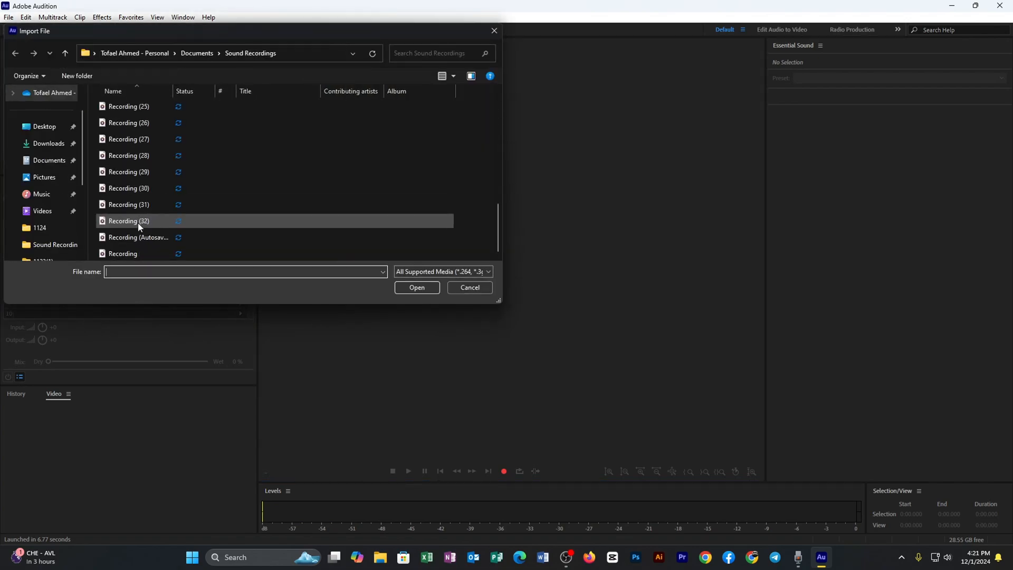
pyautogui.click(138, 143)
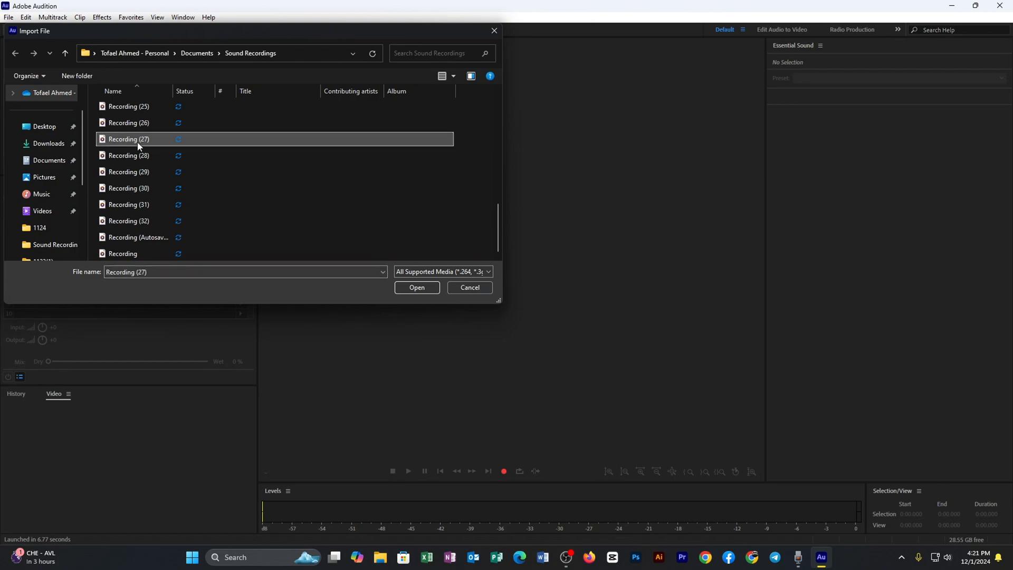
pyautogui.click(417, 287)
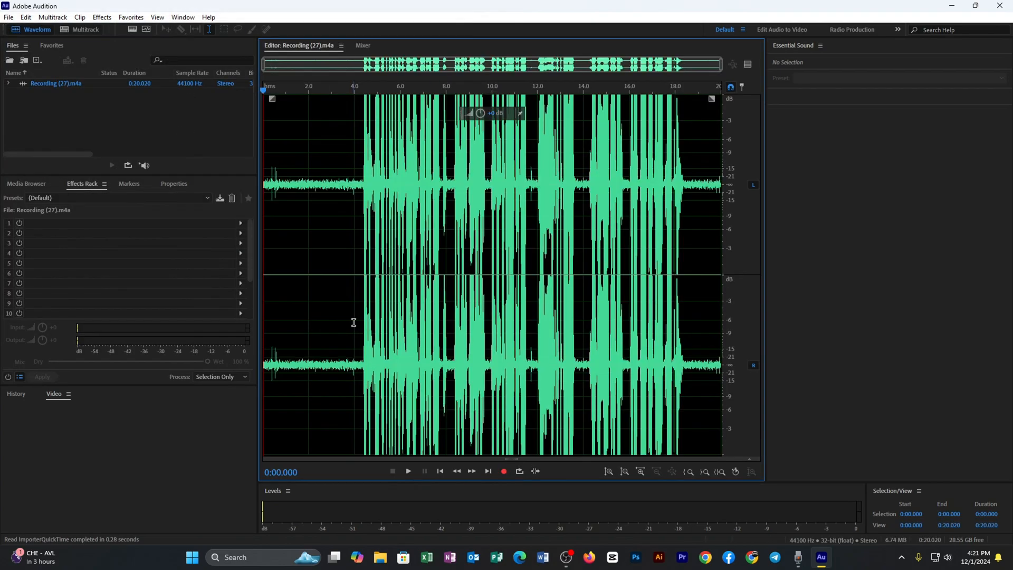
# Step: Play the imported recording from its beginning to hear the background noise, and pause playback
pyautogui.press('XF86AudioRaiseVolume')
pyautogui.press('XF86AudioRaiseVolume')
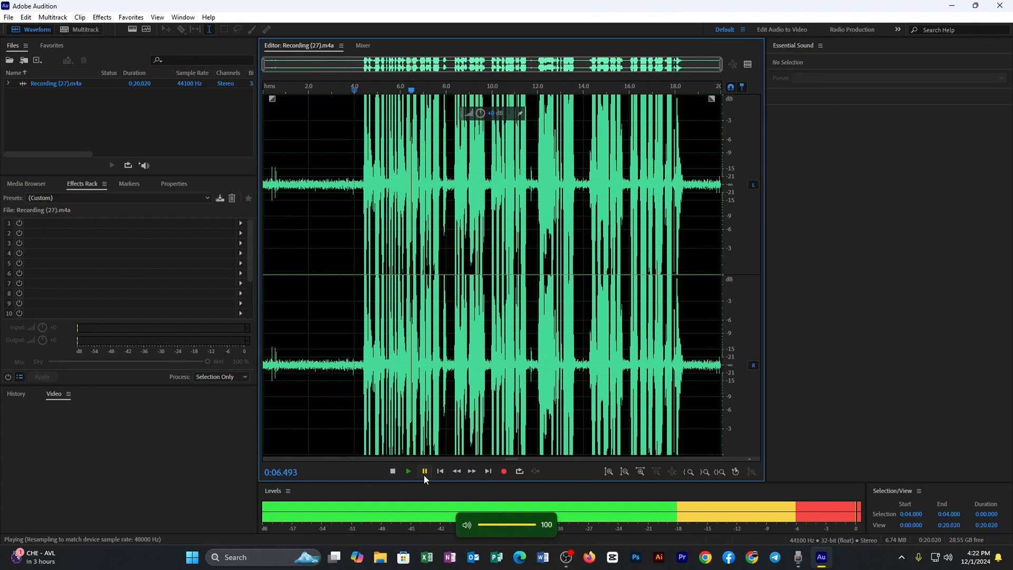
pyautogui.click(265, 350)
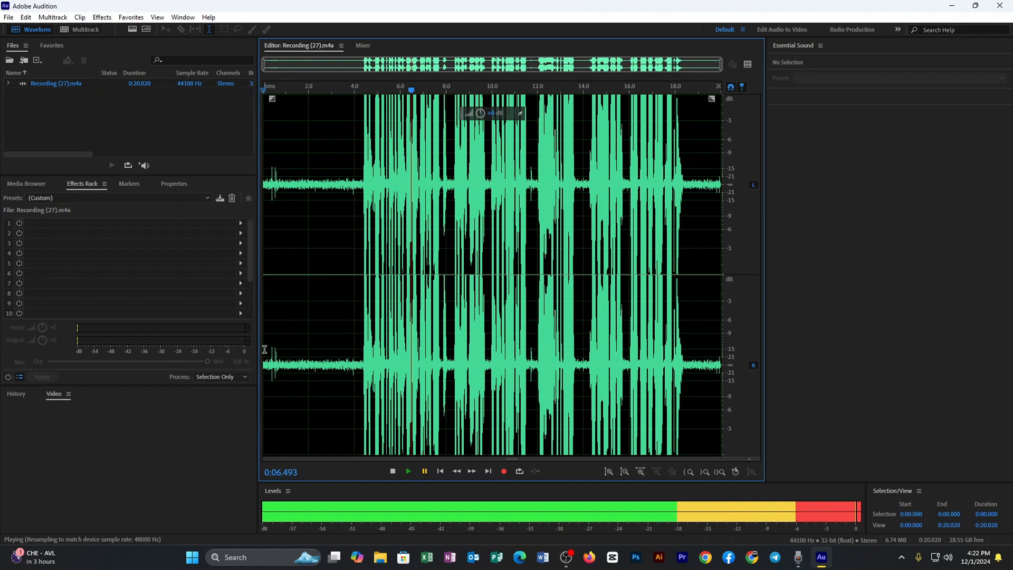
pyautogui.click(411, 469)
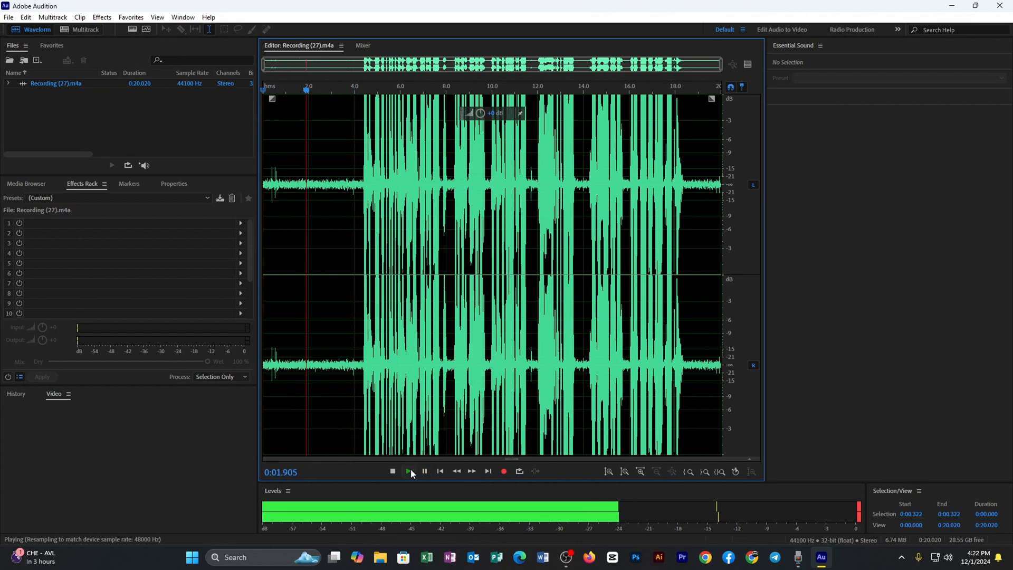
pyautogui.click(411, 468)
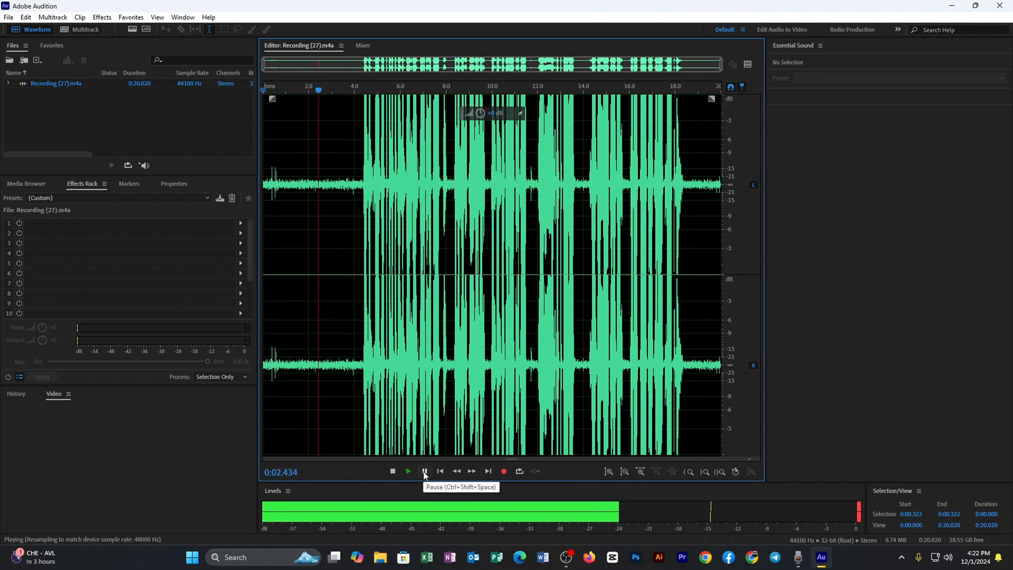
pyautogui.click(425, 471)
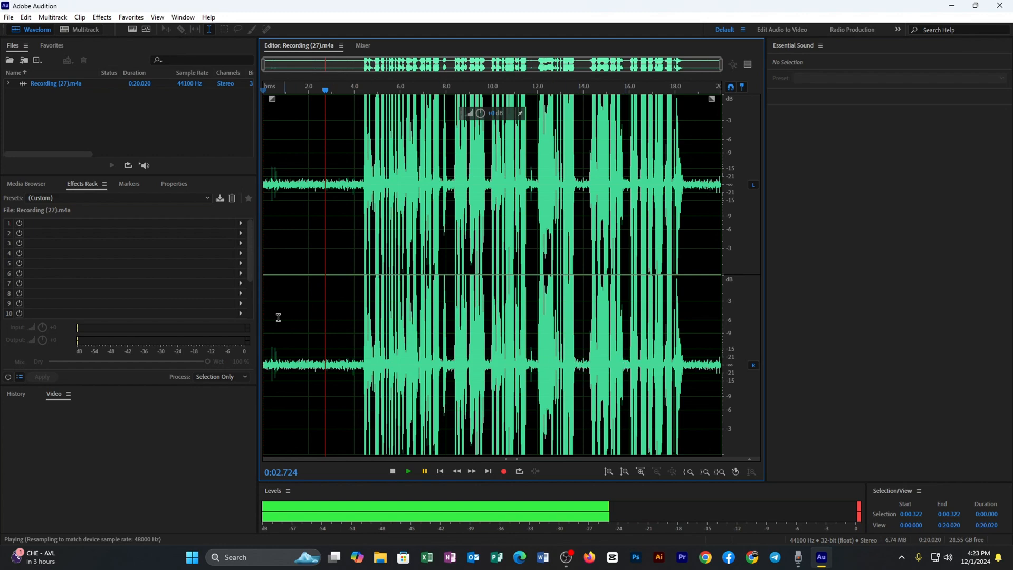
# Step: Look over the effect categories available for the first rack slot and check that the Effects Rack is enabled
pyautogui.click(241, 222)
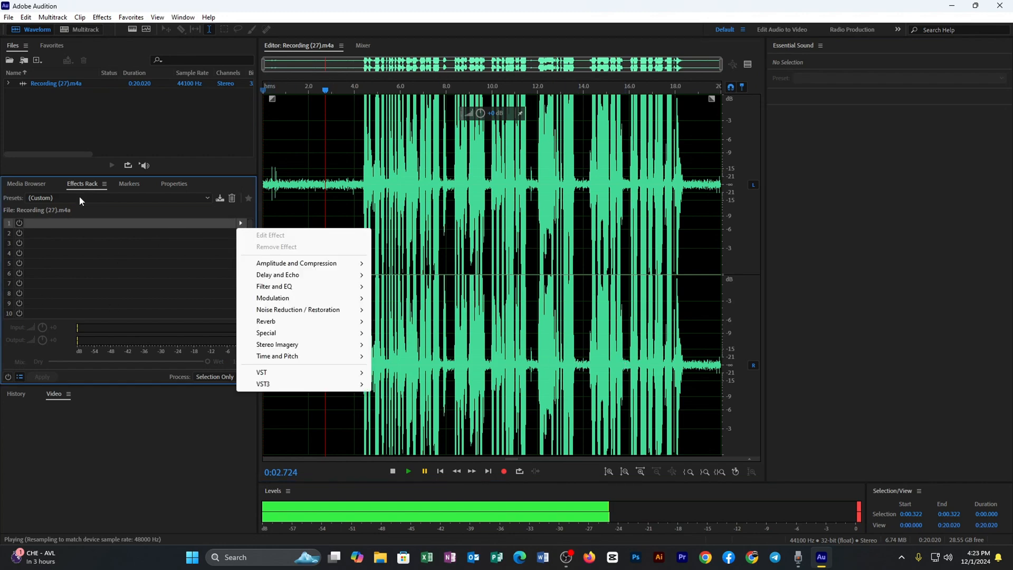
pyautogui.click(225, 166)
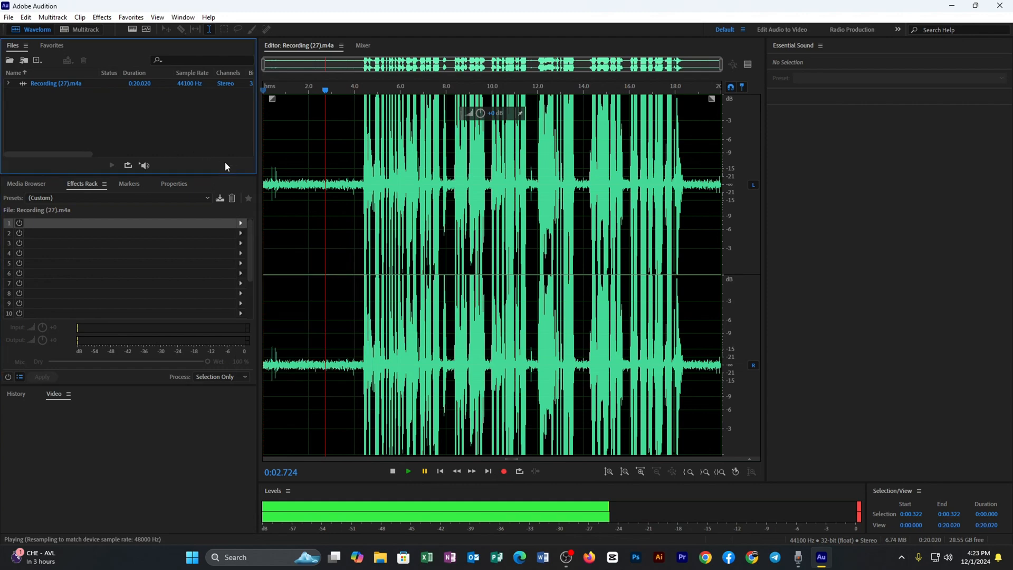
pyautogui.click(185, 17)
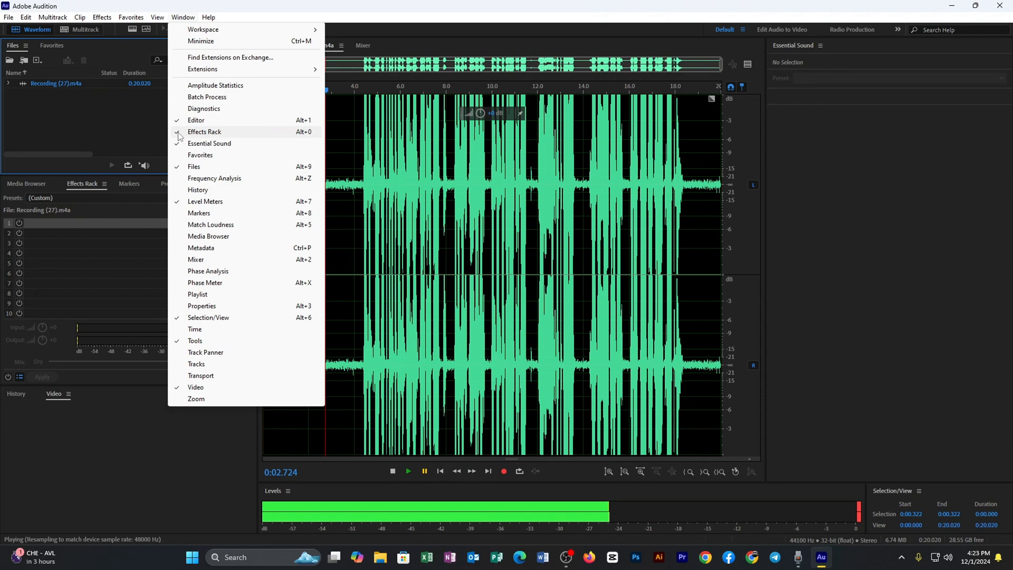
pyautogui.click(110, 228)
# Step: Add the DeNoise effect to the first slot of the Effects Rack and slightly increase its amount
pyautogui.click(240, 224)
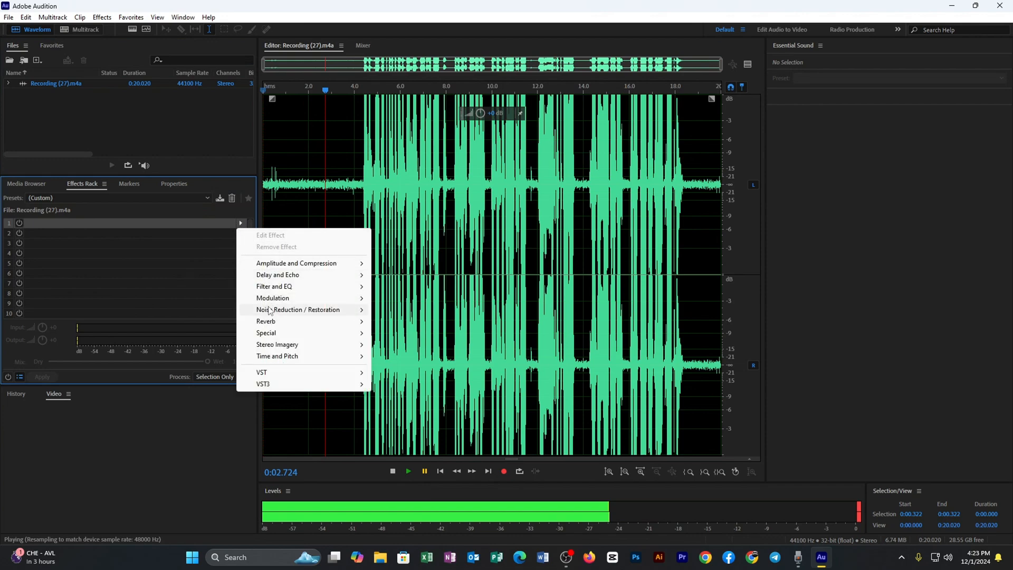
pyautogui.moveTo(281, 312)
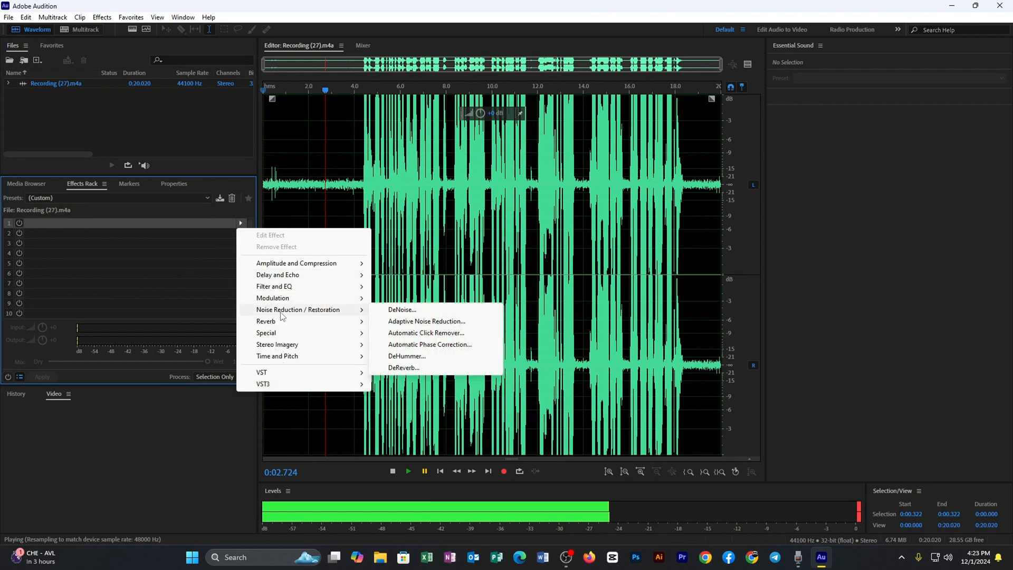
pyautogui.click(419, 310)
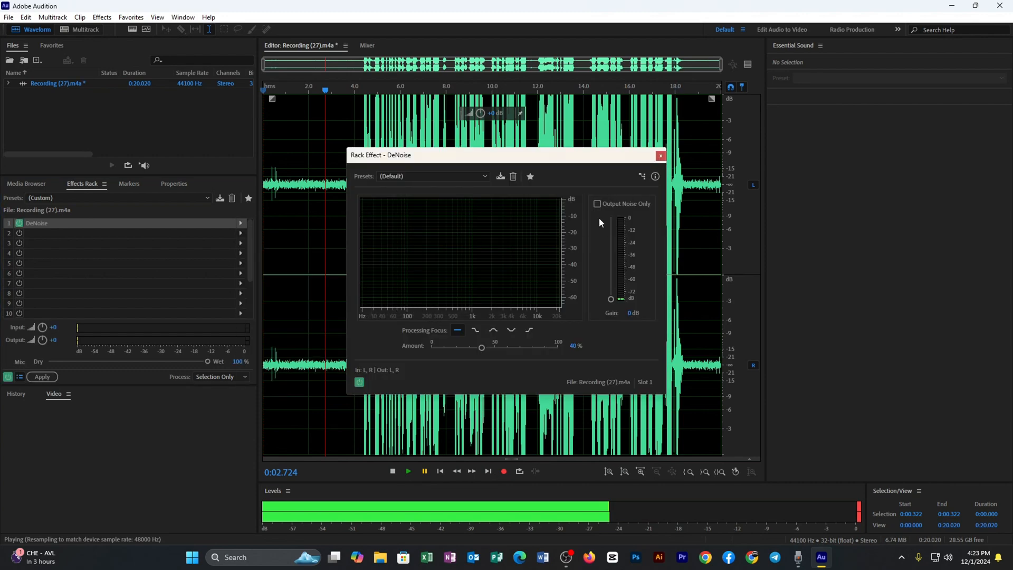
pyautogui.moveTo(483, 349); pyautogui.dragTo(491, 346)
pyautogui.click(661, 156)
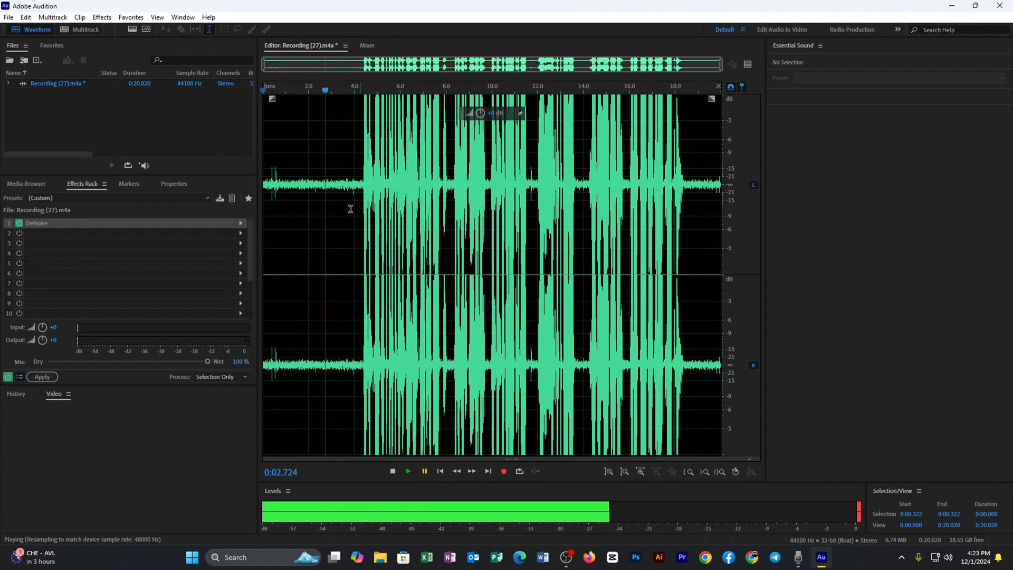
# Step: Play the recording from near its start to hear the DeNoise effect, and pause playback
pyautogui.click(283, 171)
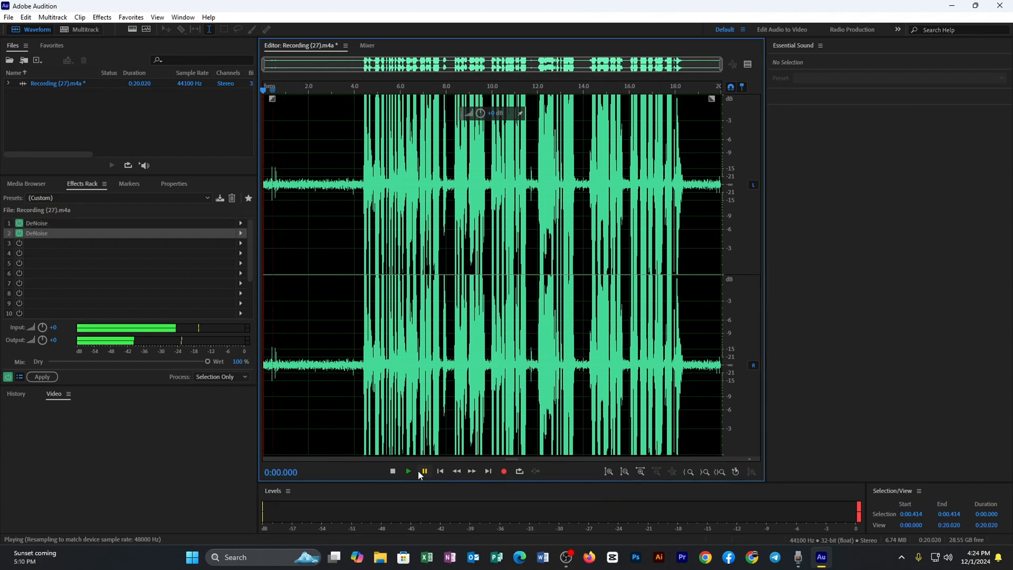
pyautogui.click(419, 471)
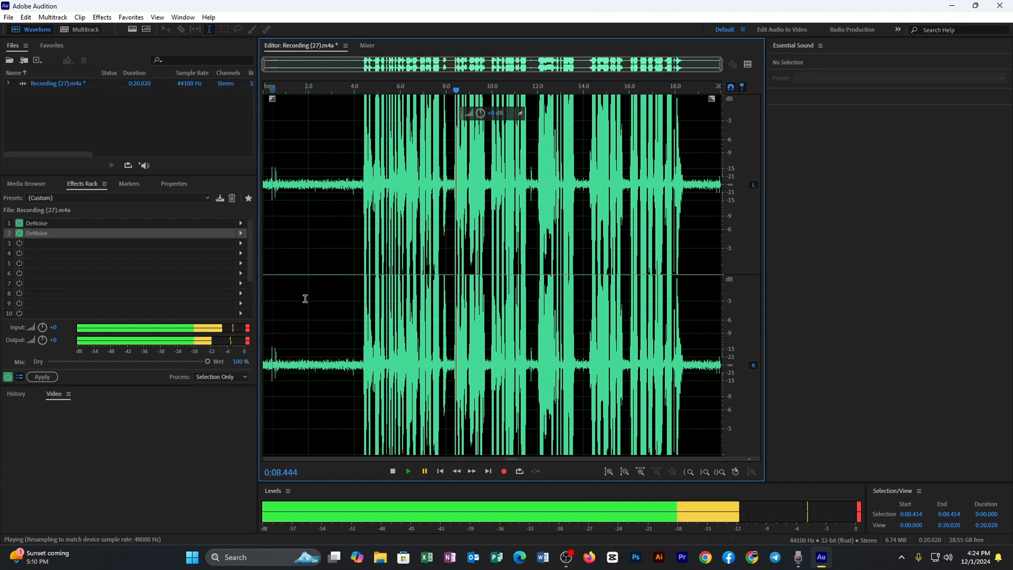
pyautogui.click(286, 294)
pyautogui.click(425, 472)
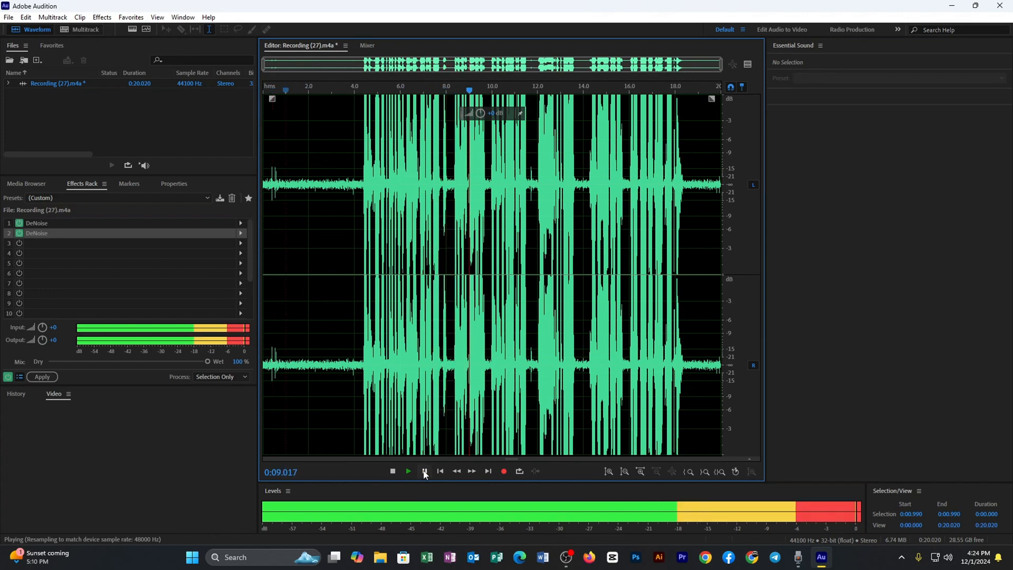
pyautogui.click(424, 472)
pyautogui.click(422, 469)
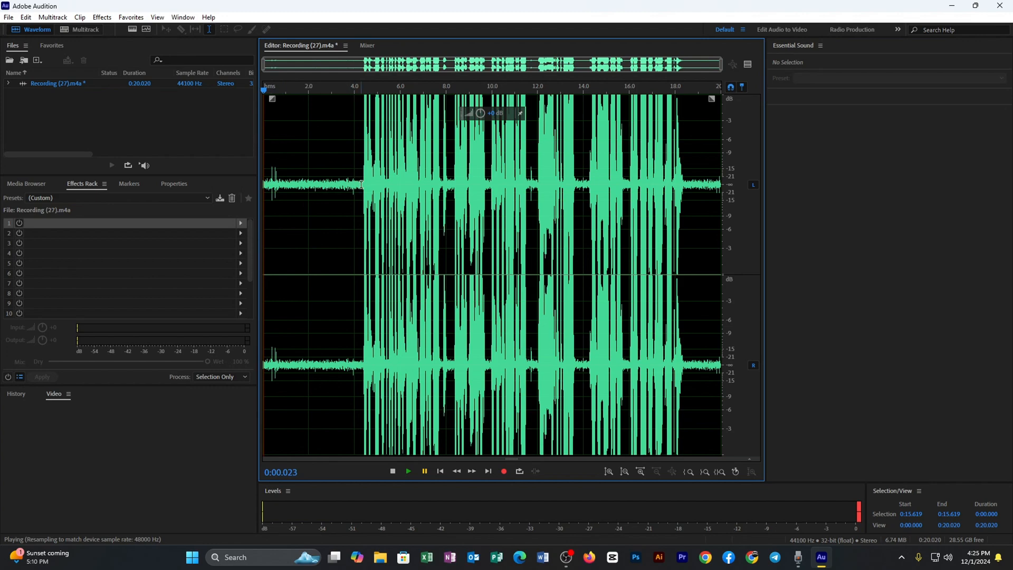
# Step: Select the speech-free opening of the recording, about 4.3 seconds, and capture it as the noise print
pyautogui.moveTo(361, 184); pyautogui.dragTo(263, 175)
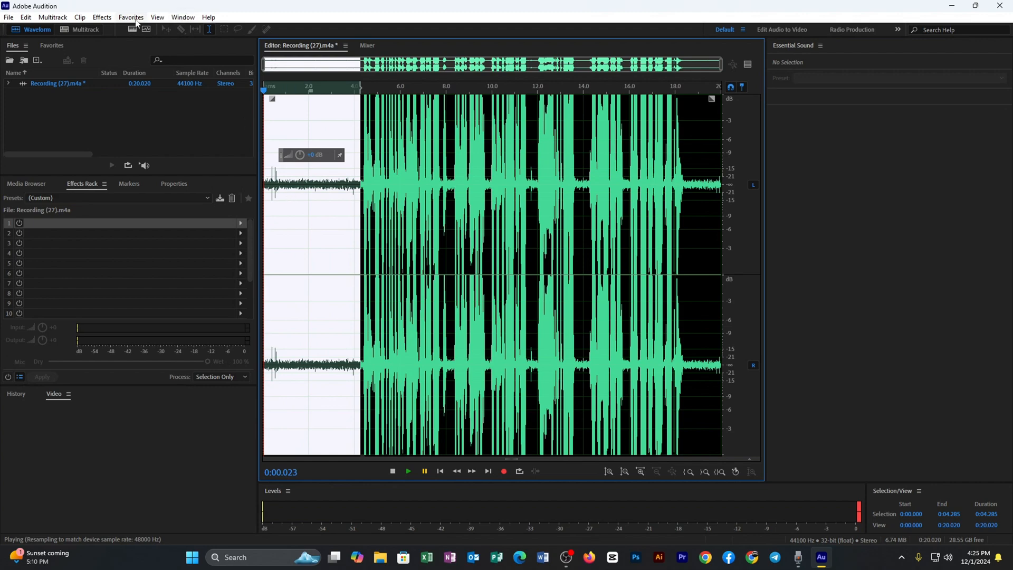
pyautogui.click(103, 18)
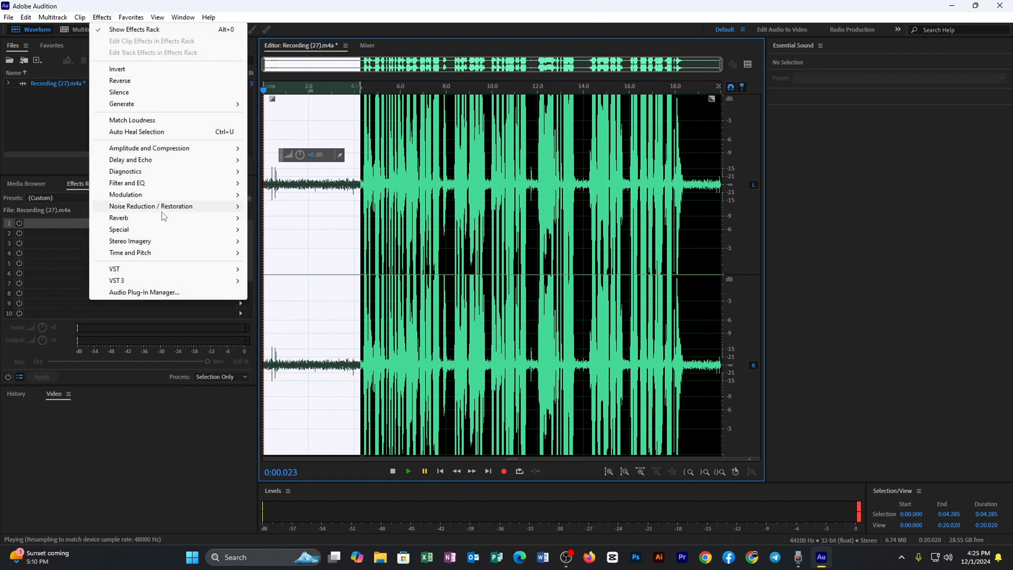
pyautogui.moveTo(162, 210)
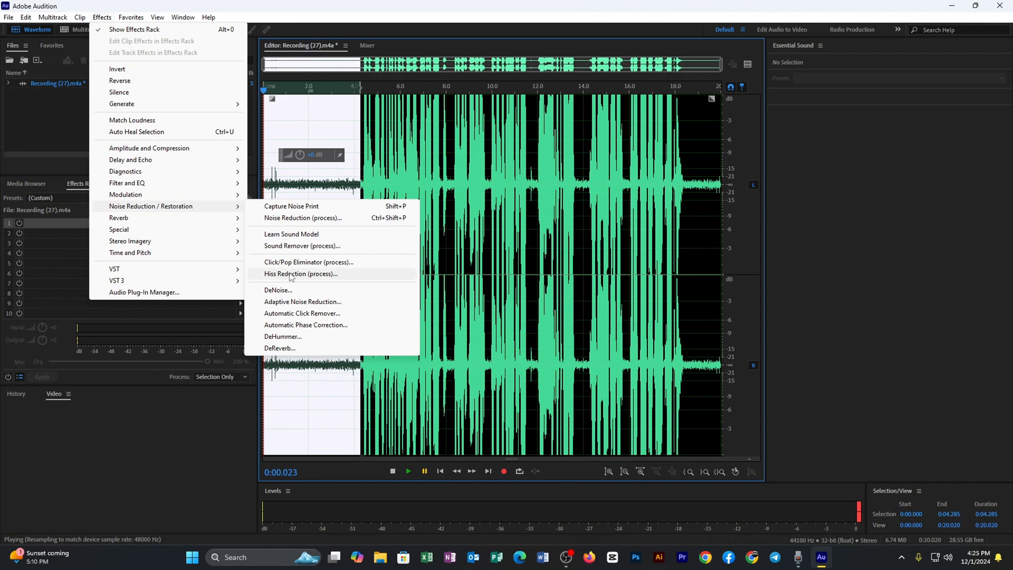
pyautogui.click(297, 210)
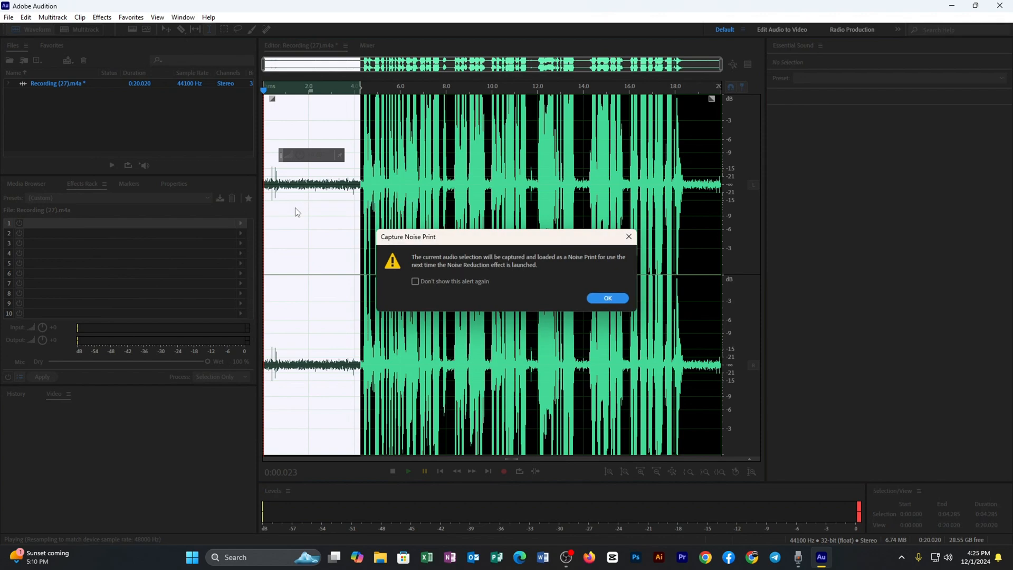
pyautogui.click(608, 298)
# Step: Select the entire recording and open the Noise Reduction process effect, keeping the start of the waveform in view
pyautogui.moveTo(719, 202); pyautogui.dragTo(206, 149)
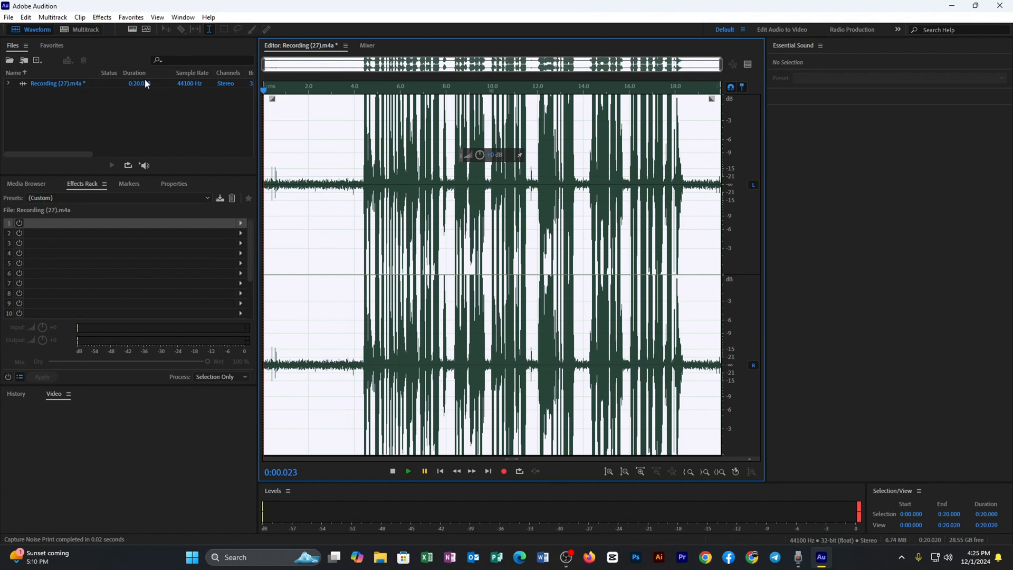
pyautogui.click(103, 17)
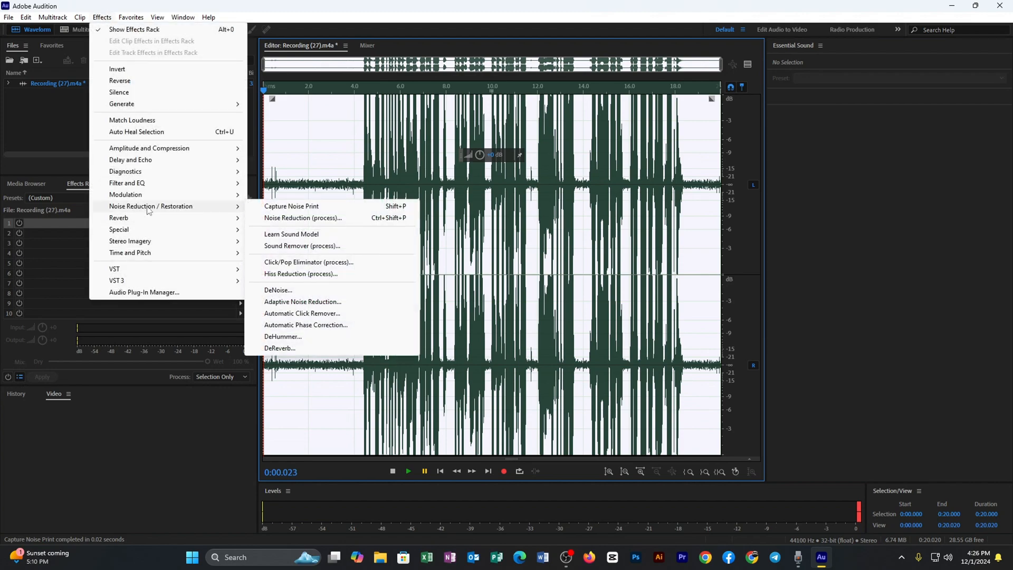
pyautogui.click(298, 222)
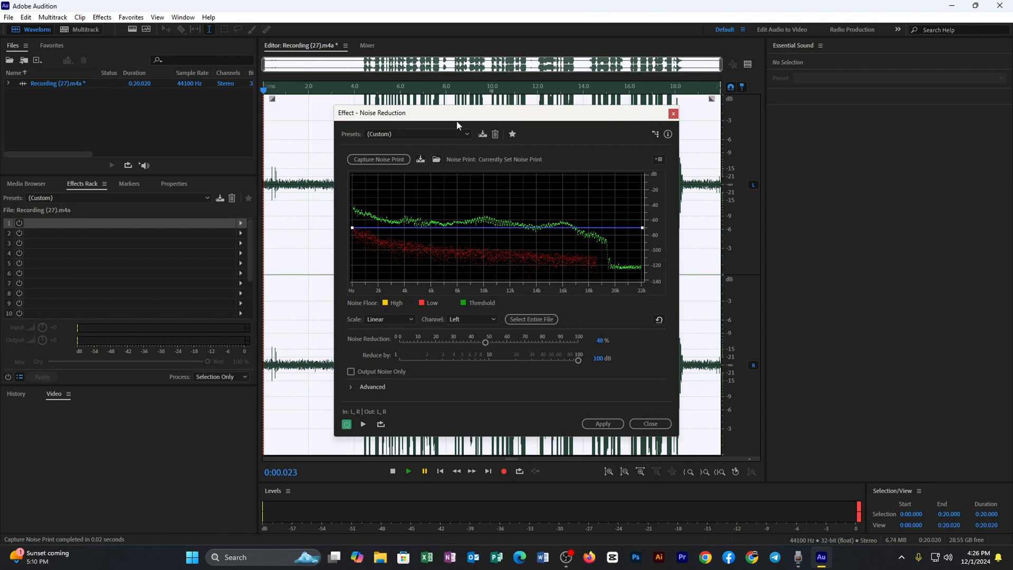
pyautogui.moveTo(462, 119); pyautogui.dragTo(590, 120)
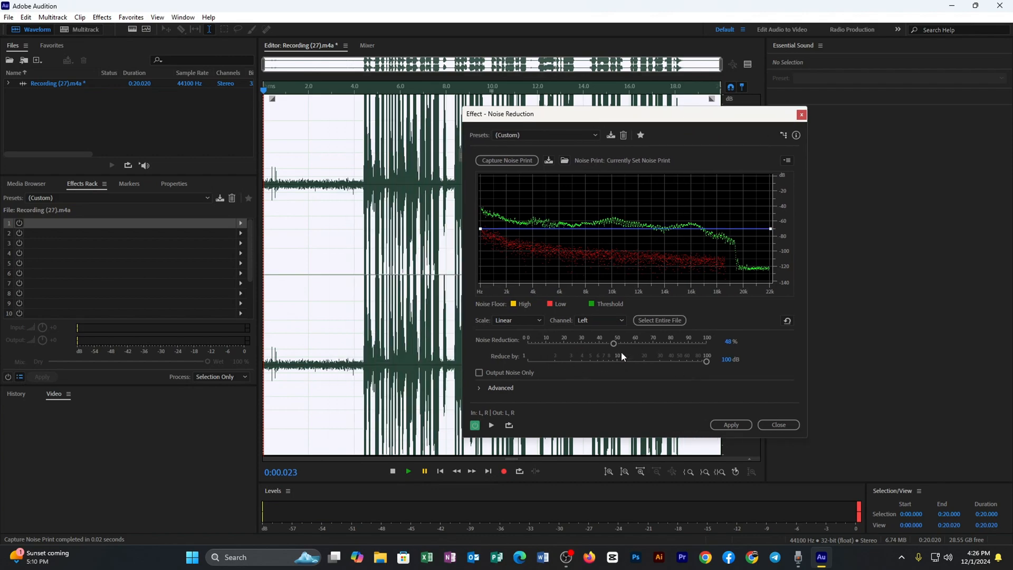
# Step: Preview the opening of the recording, then set Noise Reduction to 55% and keep Reduce by at 100 dB
pyautogui.click(425, 471)
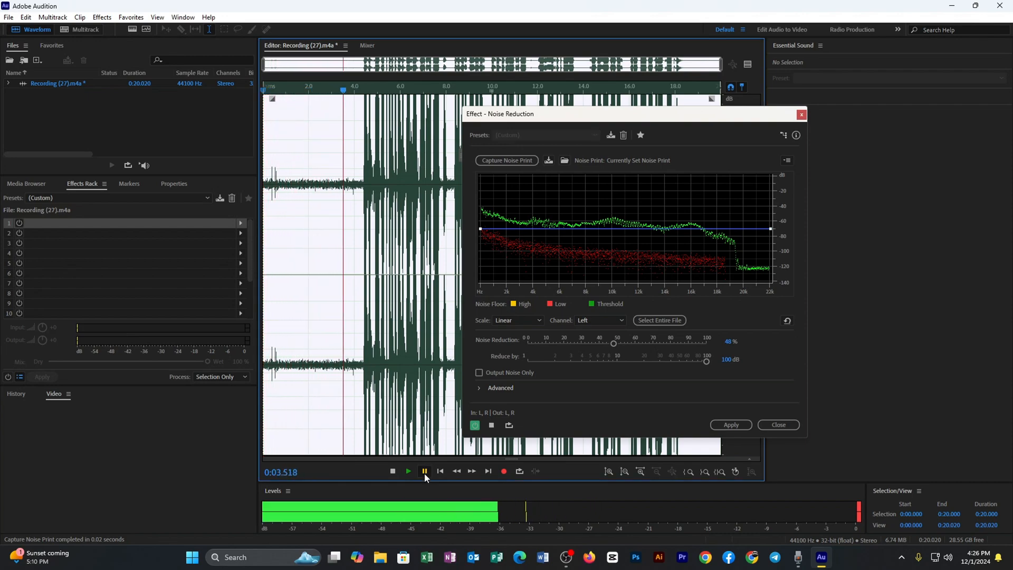
pyautogui.click(424, 472)
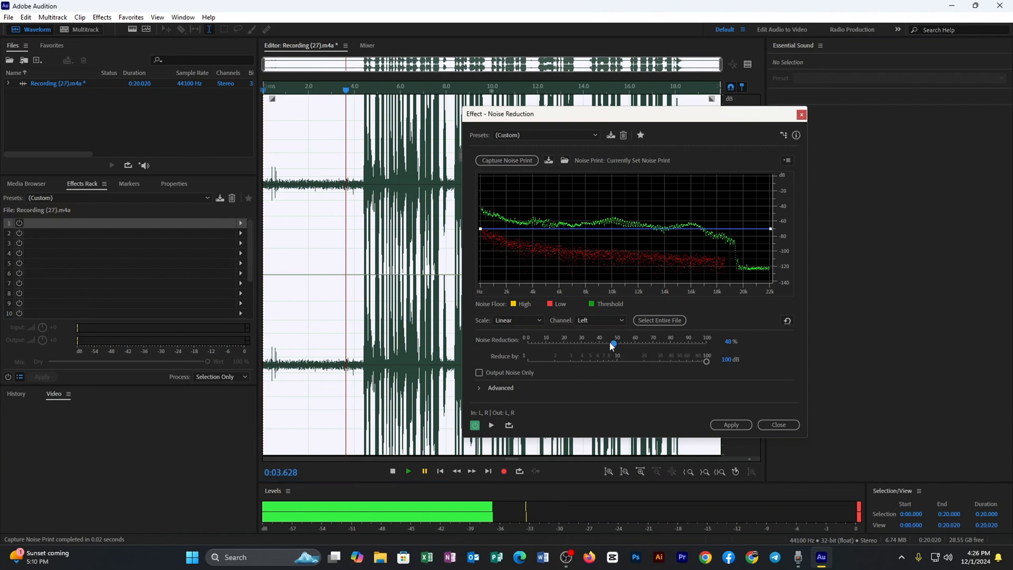
pyautogui.moveTo(614, 343)
pyautogui.mouseDown()
pyautogui.moveTo(571, 345)
pyautogui.moveTo(626, 346)
pyautogui.mouseUp()
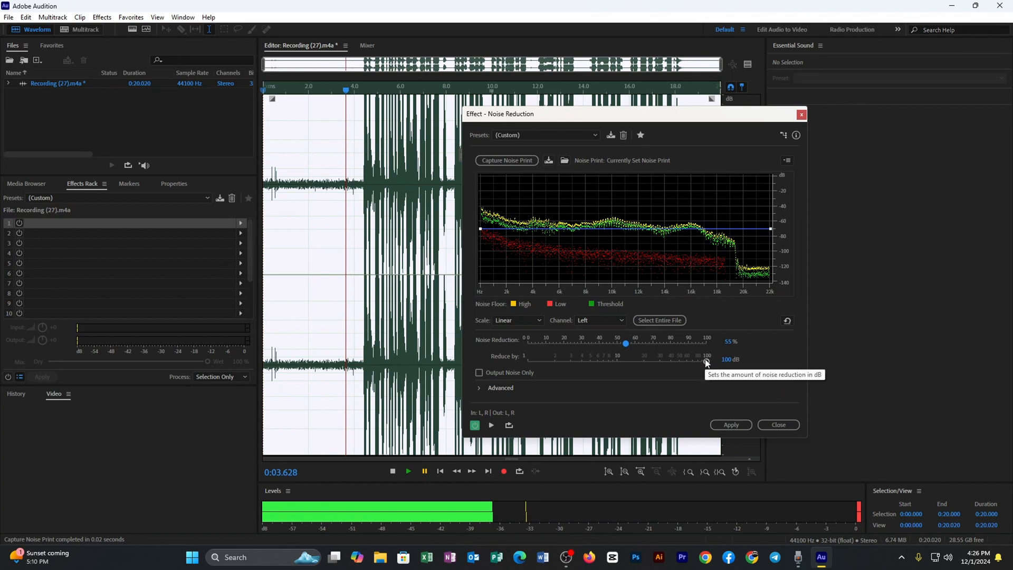
pyautogui.moveTo(705, 359); pyautogui.dragTo(521, 335)
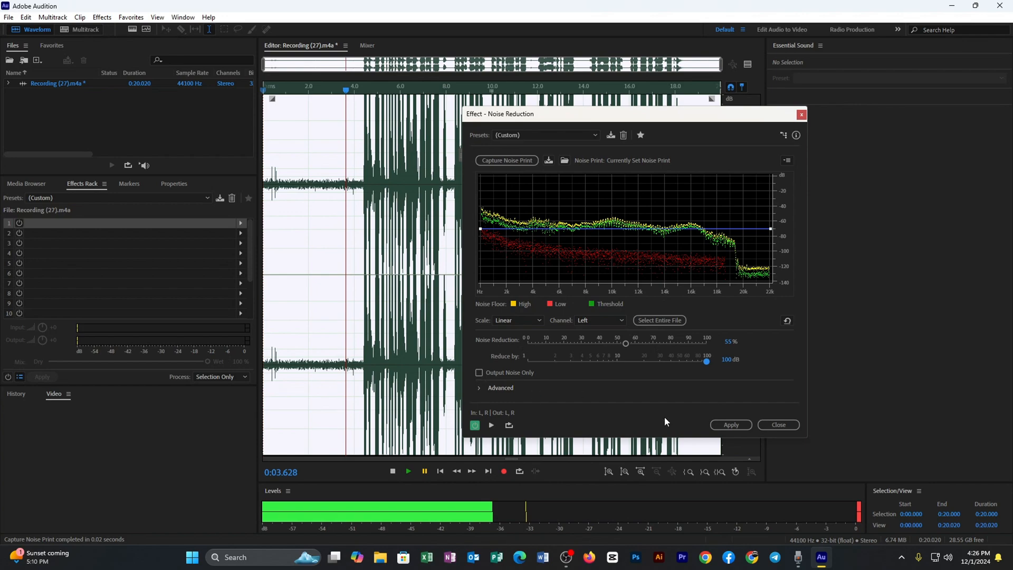
# Step: Enable Output Noise Only, listen to the noise being removed from about 0.6 s, and return the playhead to near the start
pyautogui.click(479, 372)
pyautogui.click(276, 328)
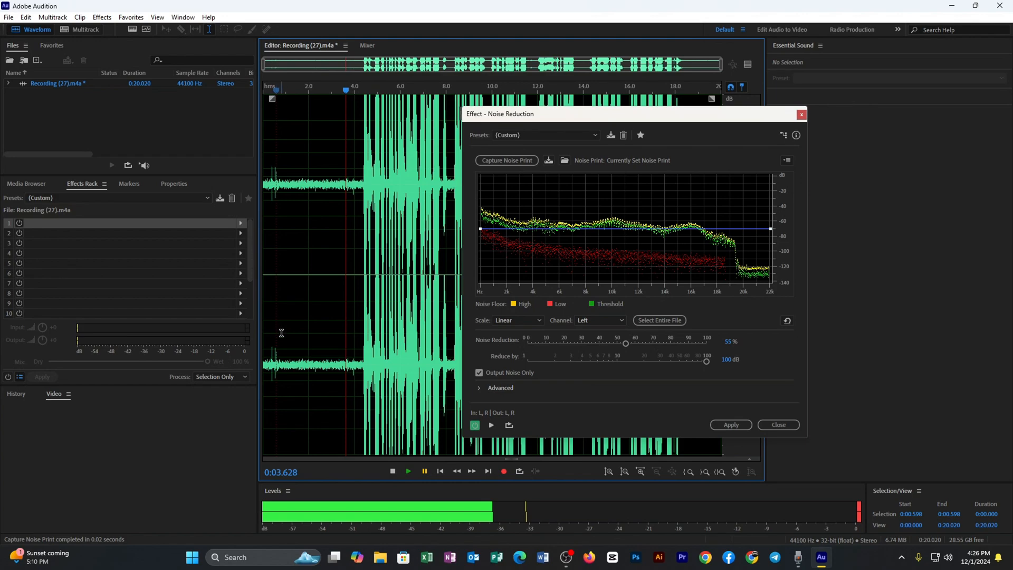
pyautogui.click(425, 471)
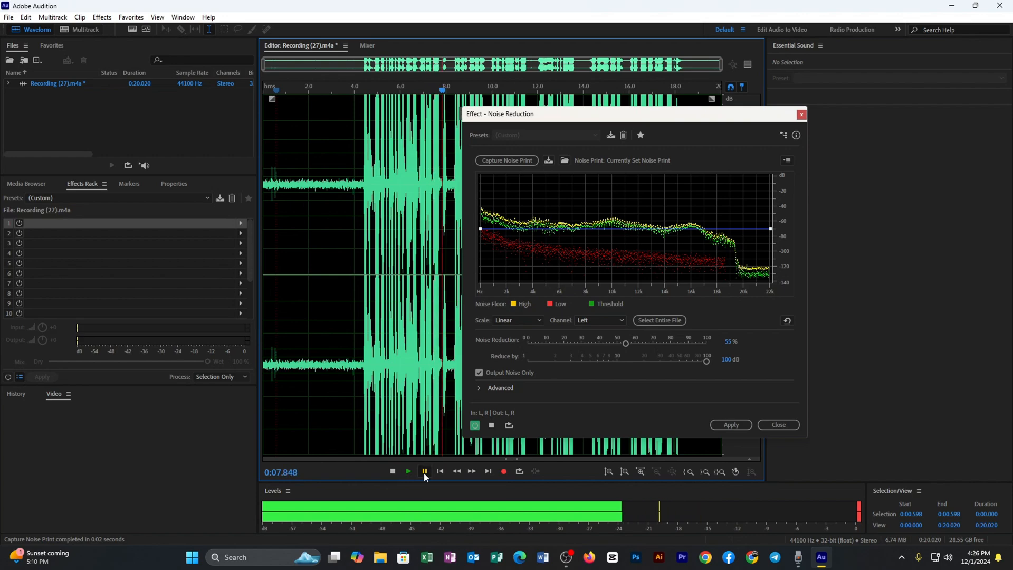
pyautogui.click(424, 472)
pyautogui.moveTo(446, 91); pyautogui.dragTo(275, 90)
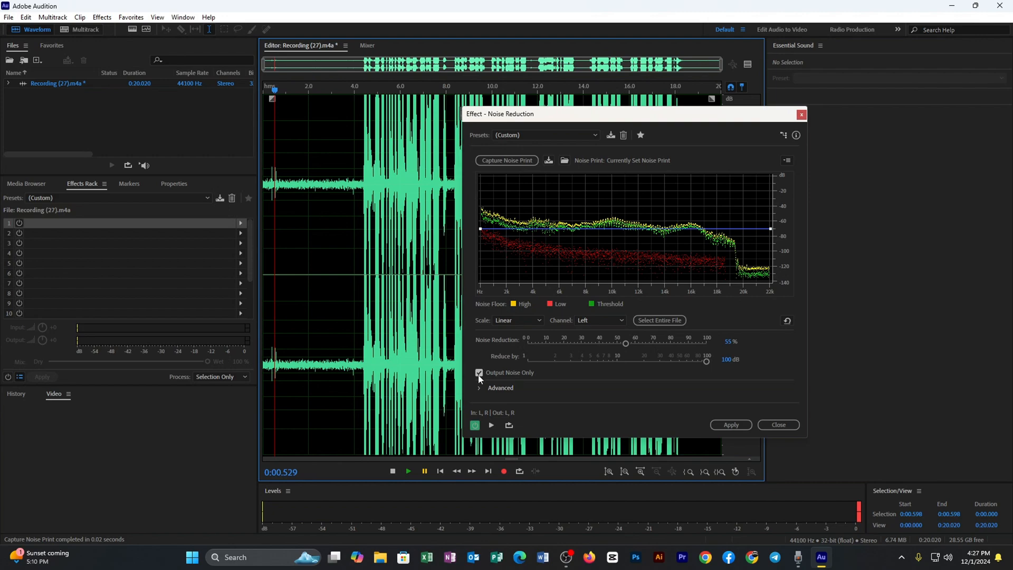
# Step: Apply the Noise Reduction to the recording with Output Noise Only turned off, and play the result from near its start
pyautogui.click(730, 424)
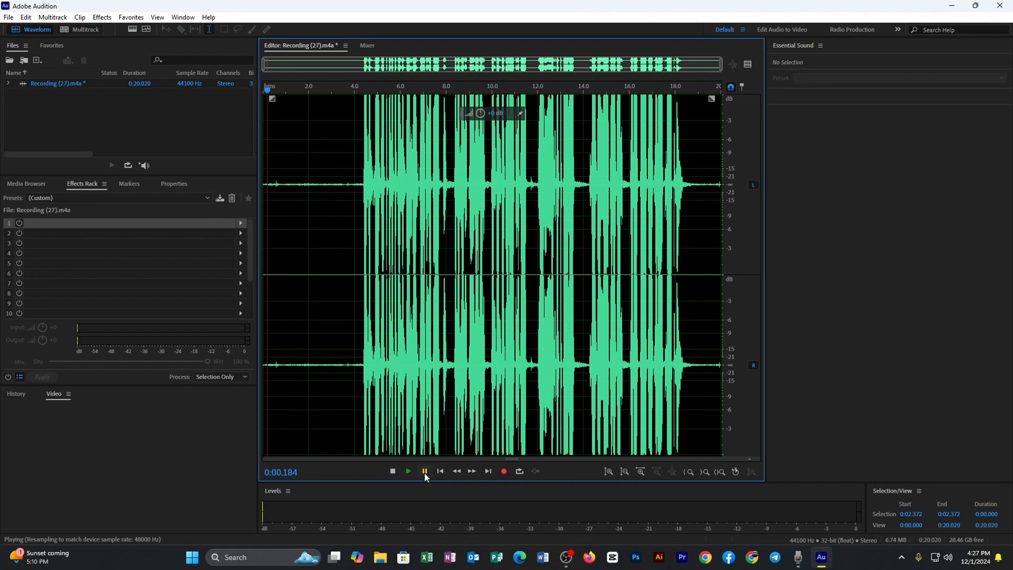
pyautogui.click(409, 471)
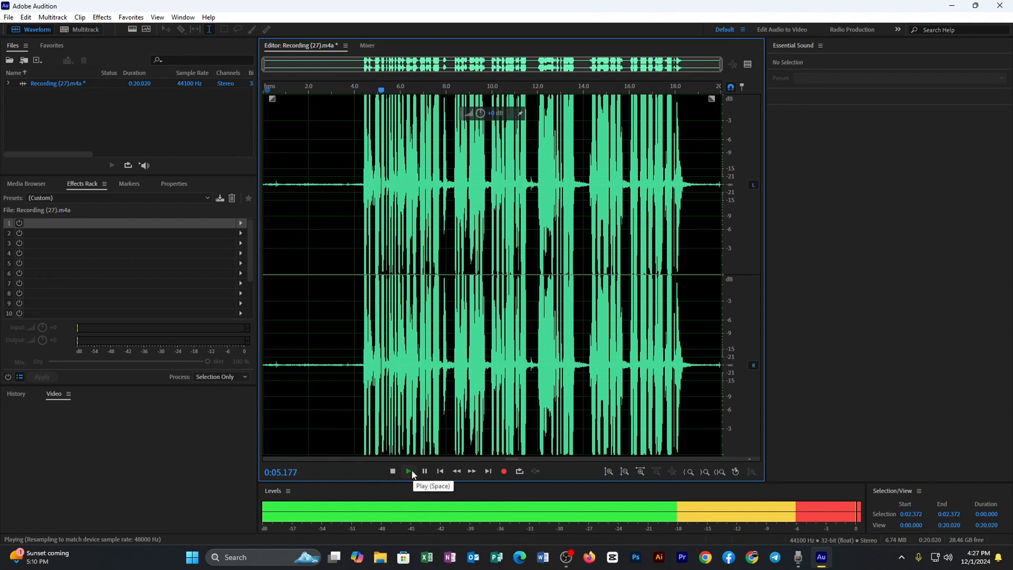
pyautogui.click(409, 471)
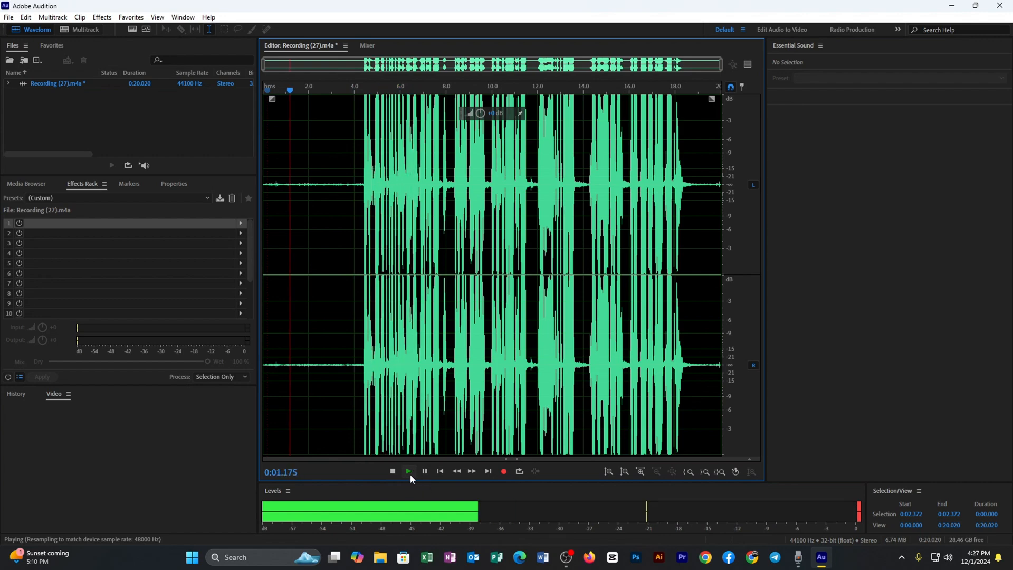